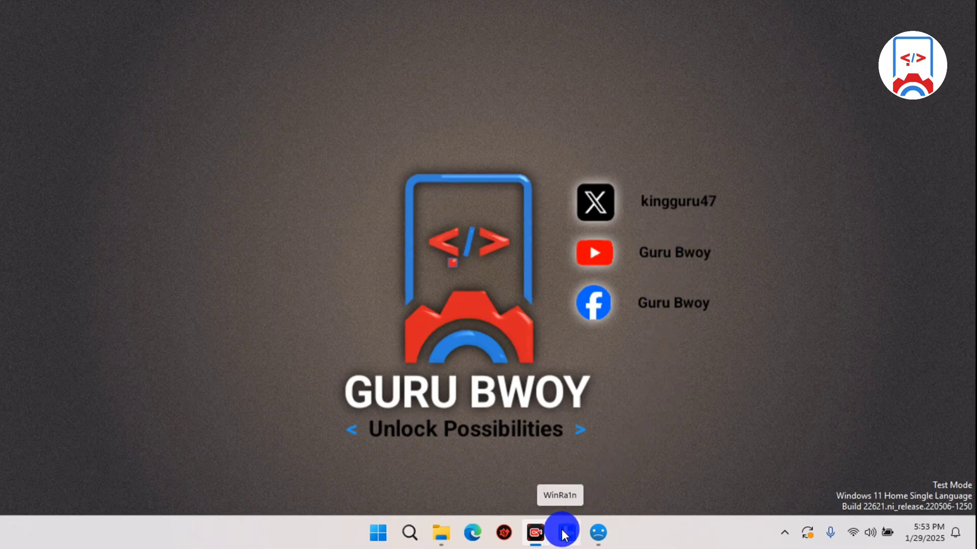
Restore Broque Ramdisk PRO showing the iPhone 6s Plus in Recovery mode and move its window aside
click(591, 538)
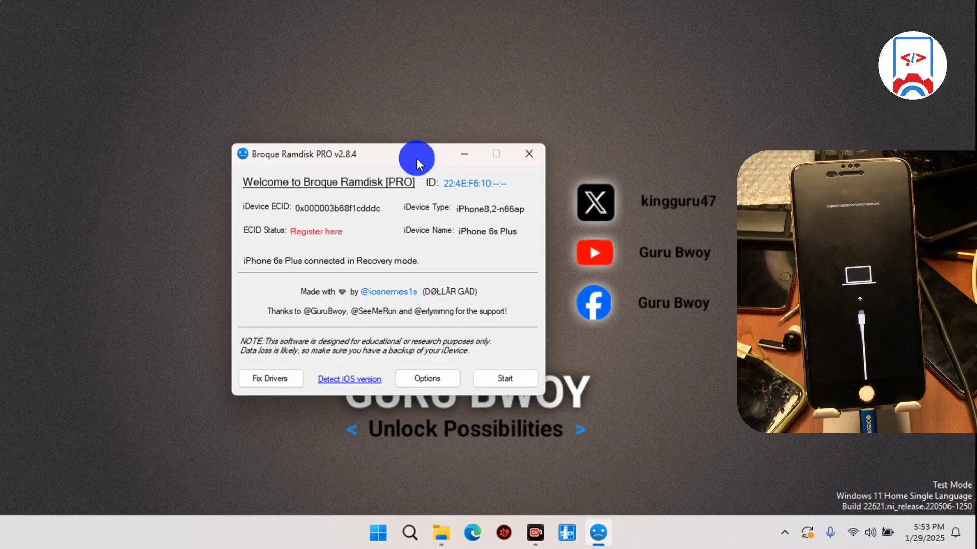
drag(417, 163, 353, 147)
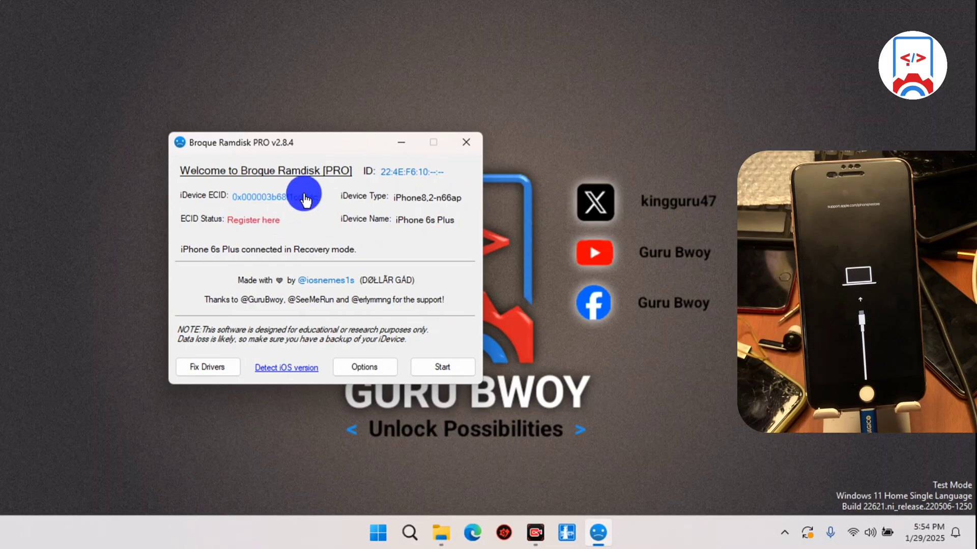
Paste the copied ECID into the registration site, register it, and minimize Edge
click(267, 228)
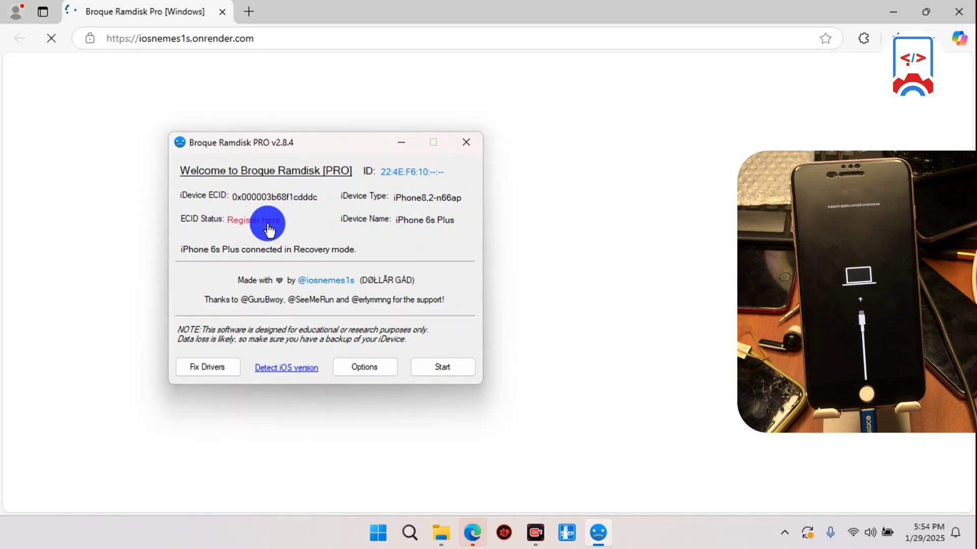
scroll(362, 437, down, 3)
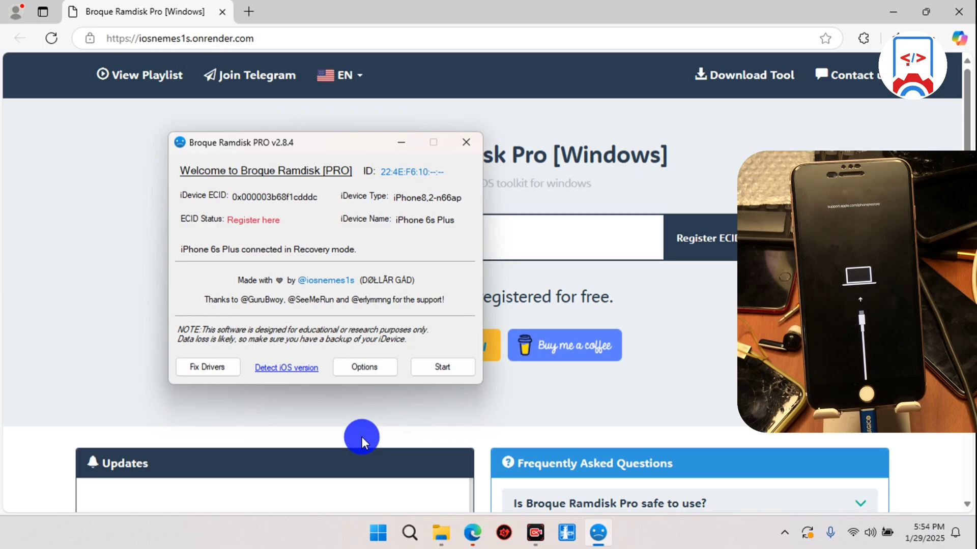
click(363, 437)
right_click(361, 438)
click(290, 253)
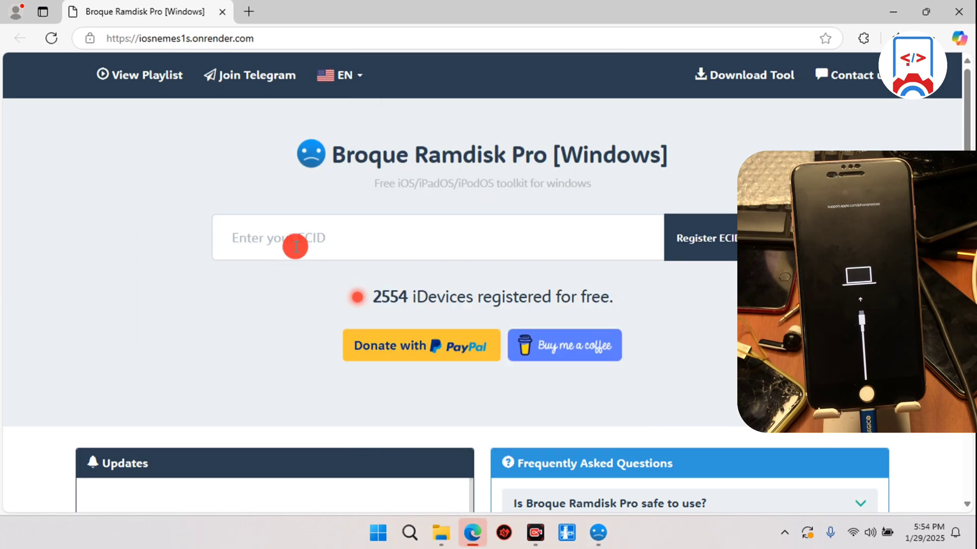
right_click(296, 247)
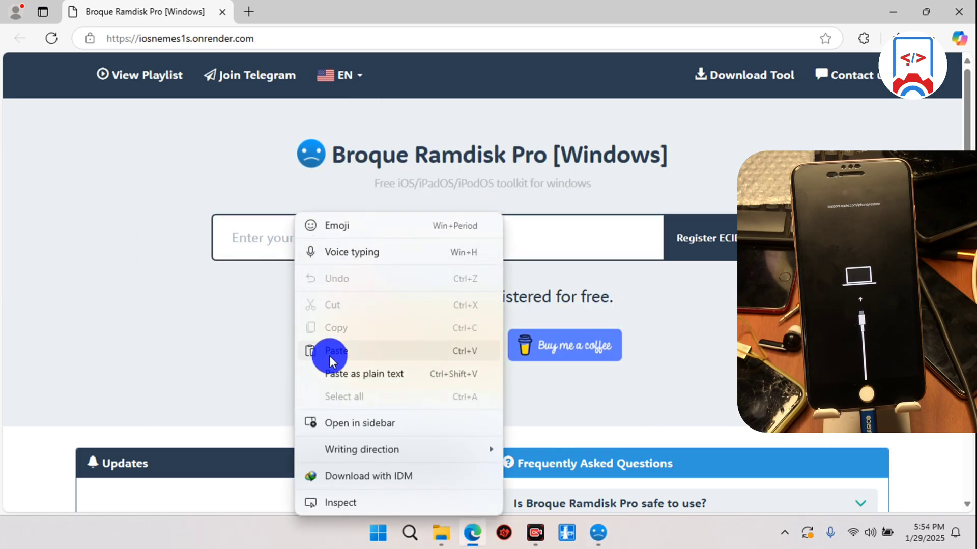
click(332, 350)
click(686, 260)
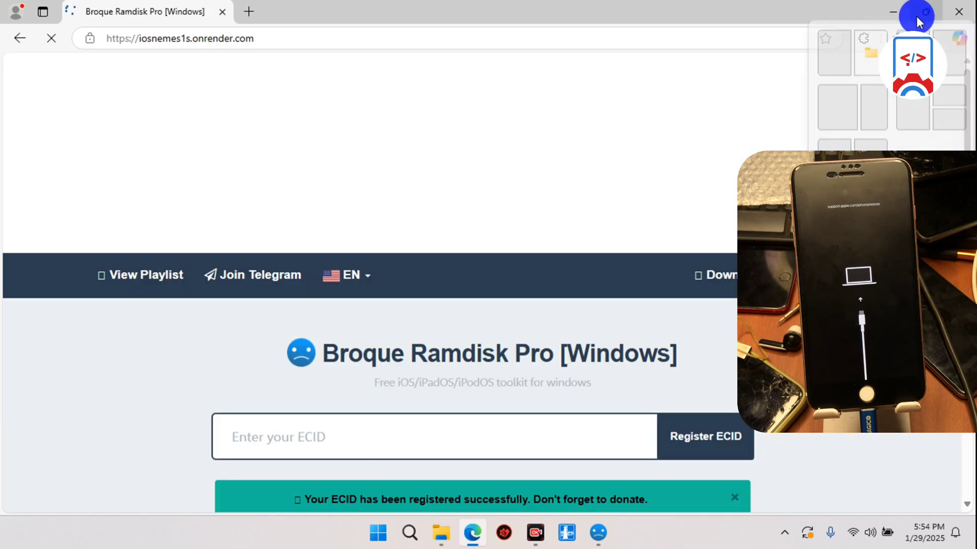
click(902, 15)
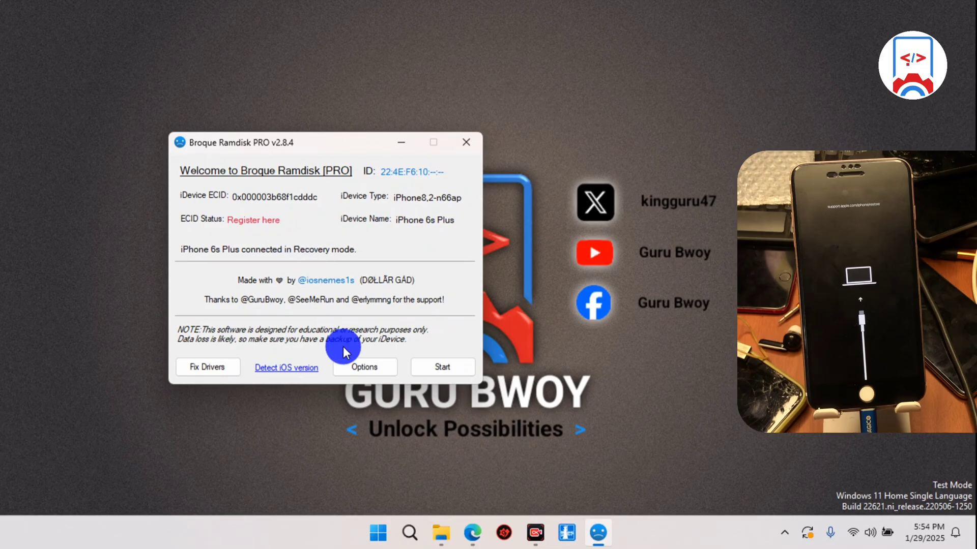
Detect the iOS version (14.x), select Passcode Bypass [Ramdisk] in Options and return to the main screen
click(305, 368)
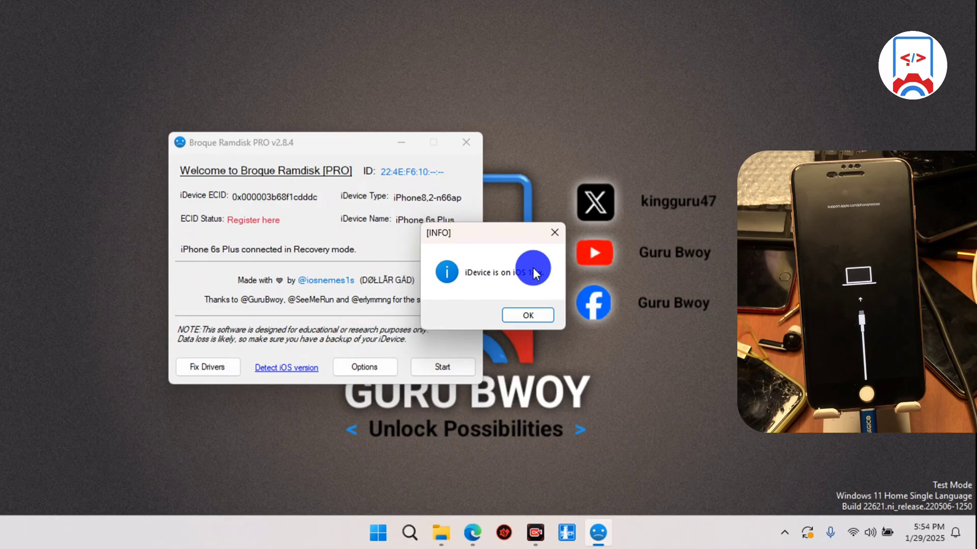
click(514, 320)
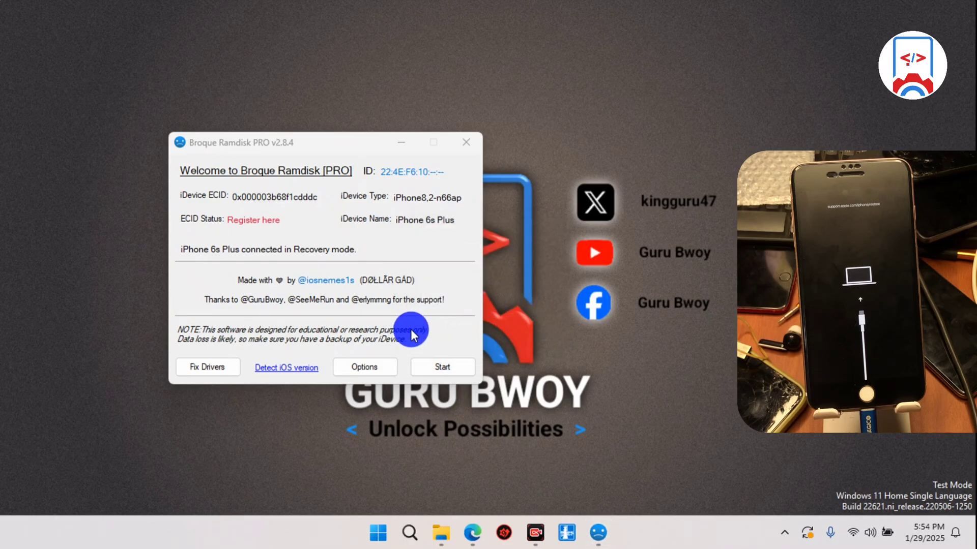
click(381, 358)
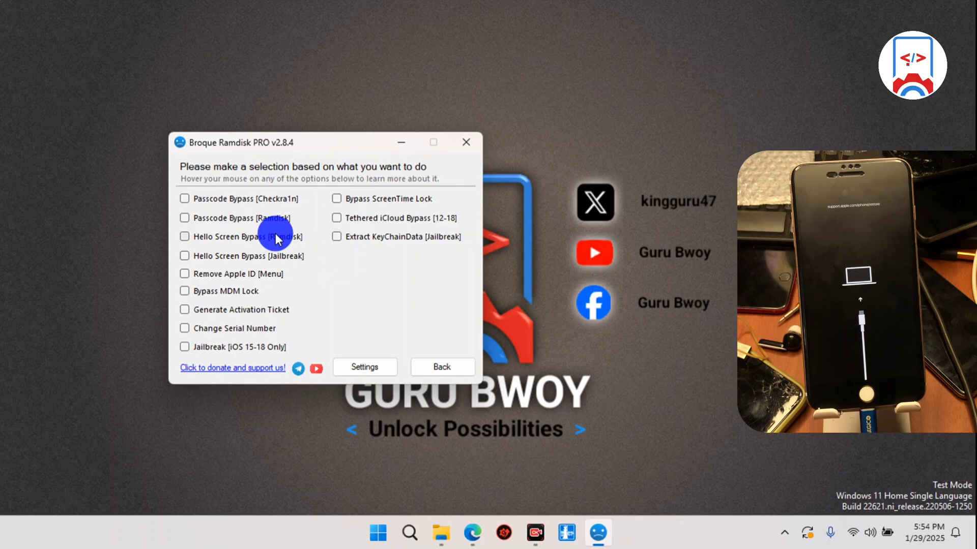
click(222, 220)
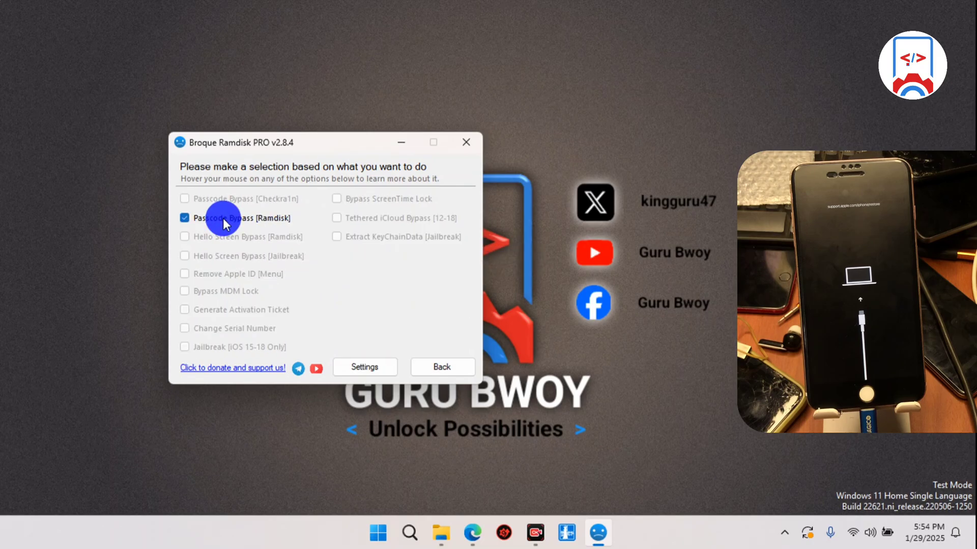
click(431, 367)
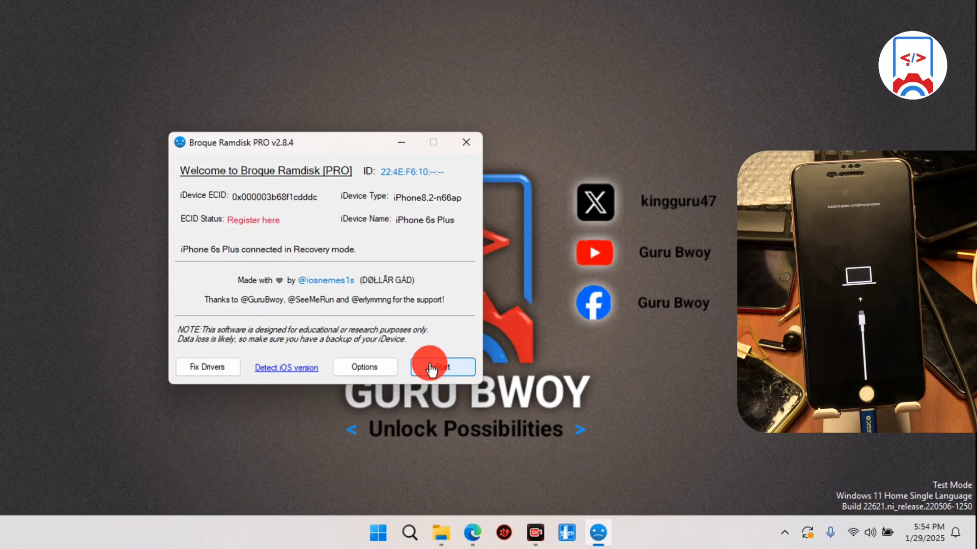
Start the bypass process and begin the guided DFU mode entry for the iPhone
click(432, 368)
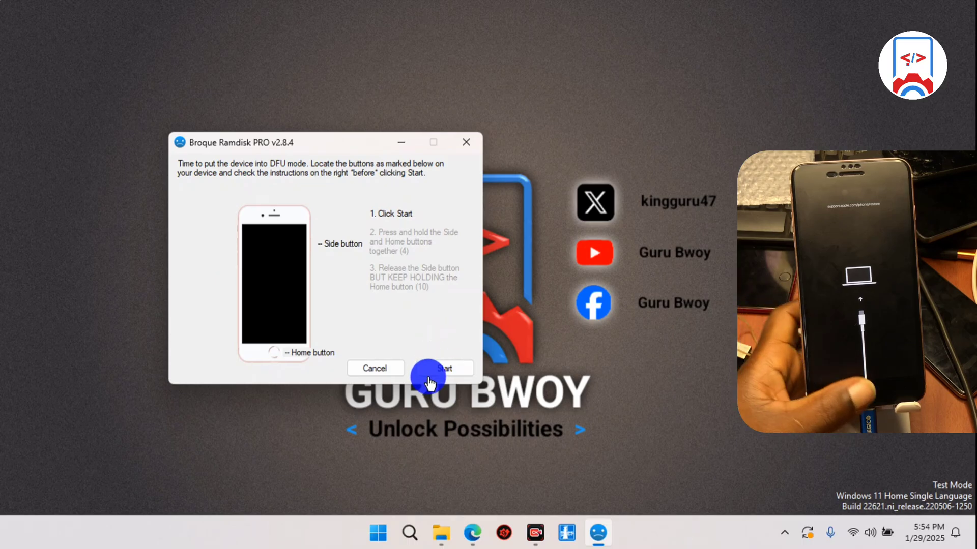
click(434, 370)
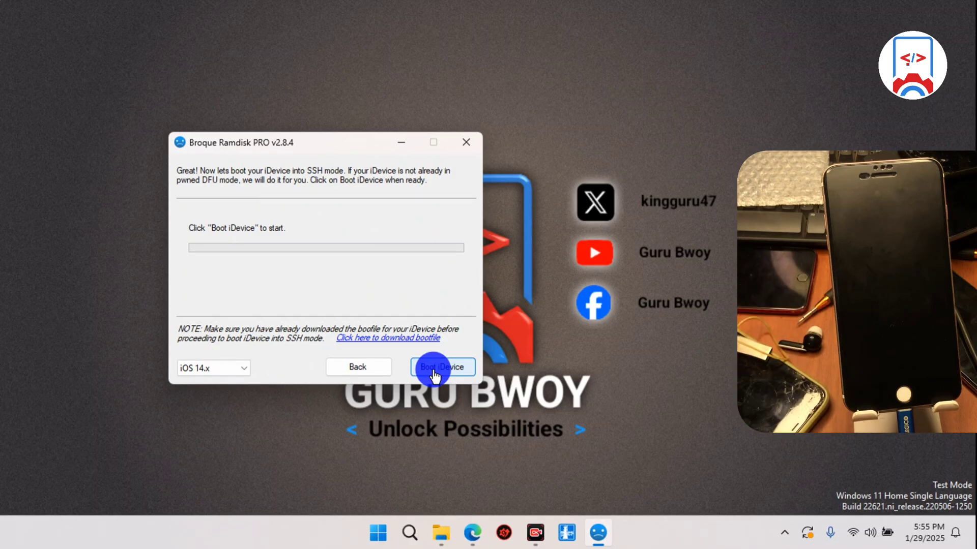
Boot the iDevice into SSH mode and move the resulting bootfile warning aside
click(433, 372)
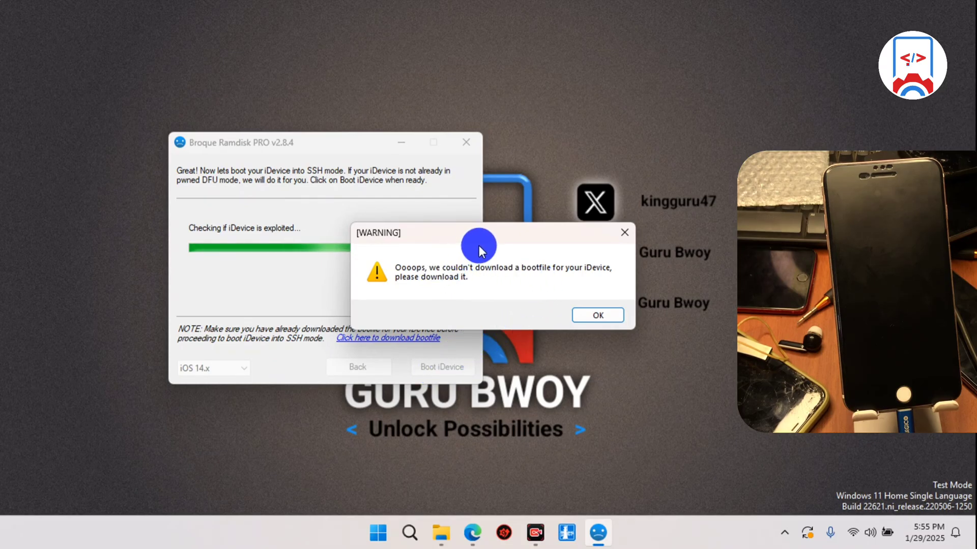
drag(488, 237, 414, 262)
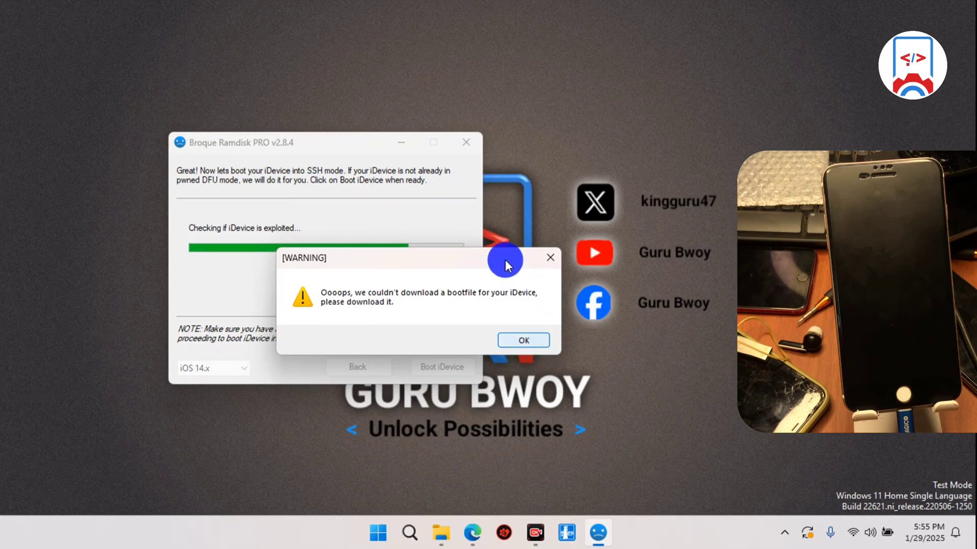
drag(494, 261, 394, 255)
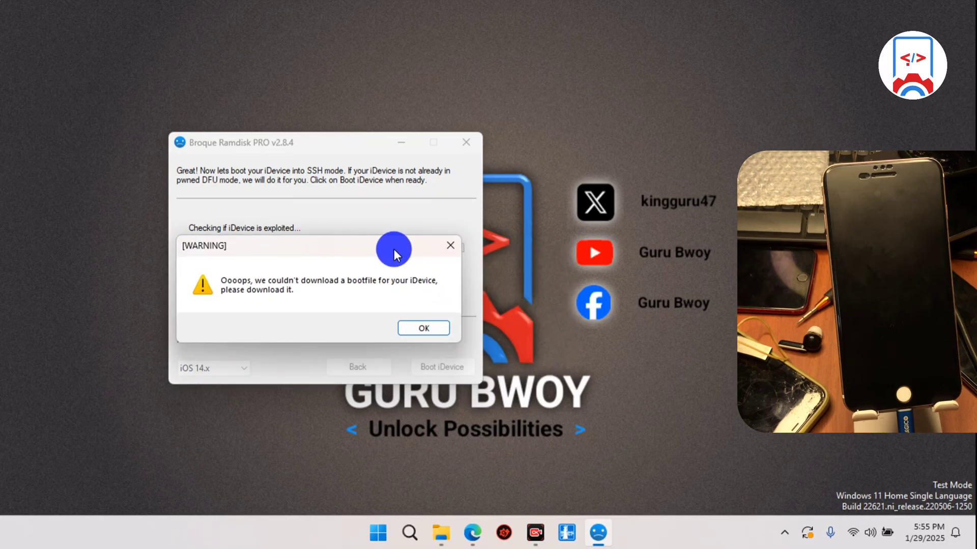
Dismiss the bootfile warning, browse the iOS 14 ramdisk folder on MediaFire, then minimize Edge
click(437, 329)
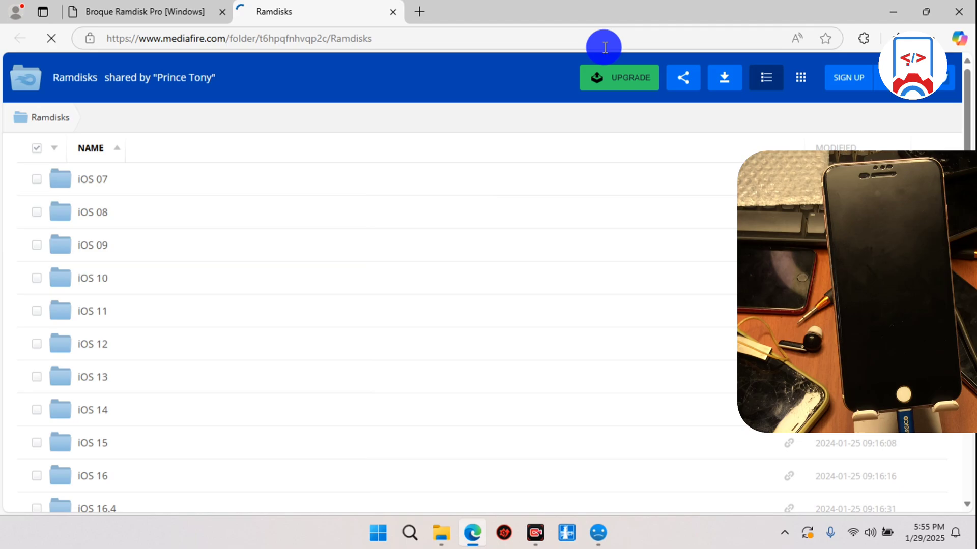
click(82, 408)
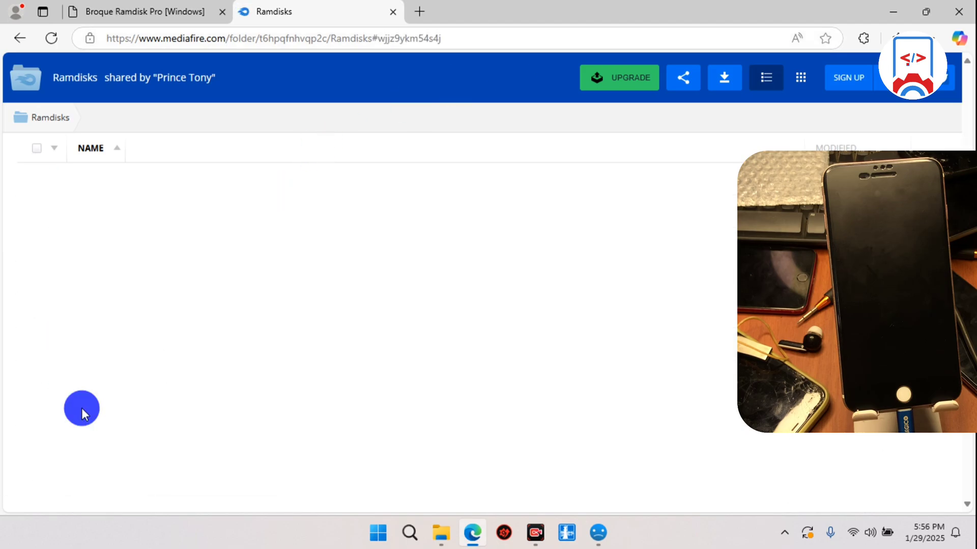
scroll(81, 413, down, 1)
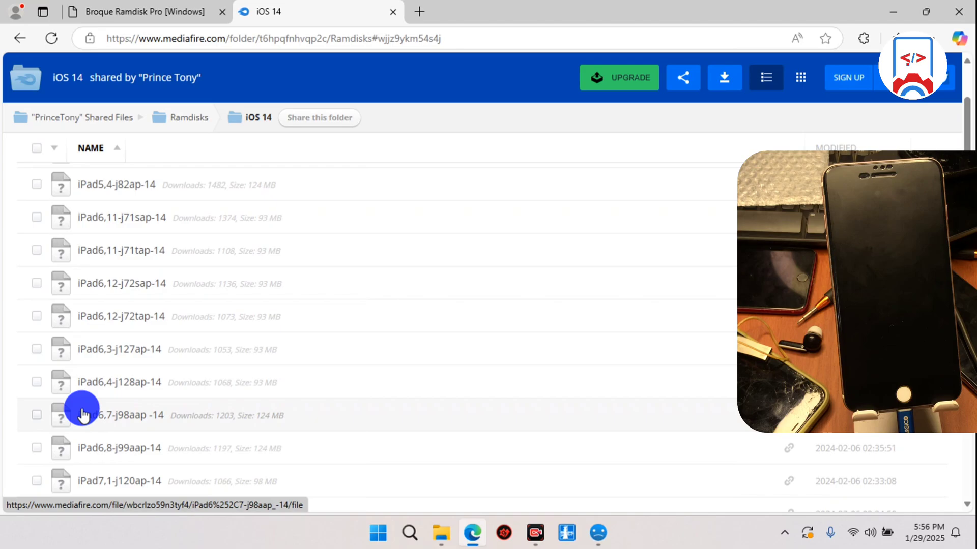
scroll(82, 412, down, 1)
scroll(82, 412, down, 2)
scroll(82, 408, down, 1)
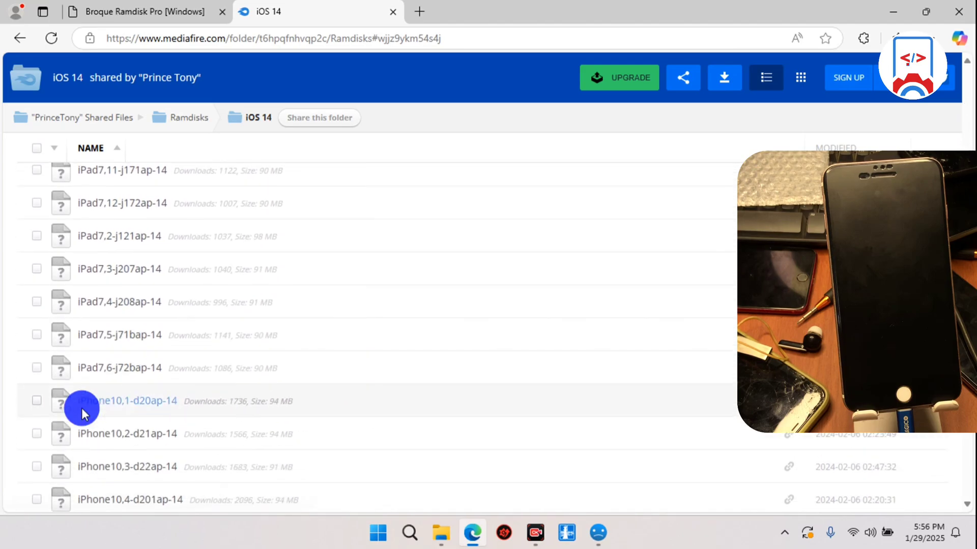
scroll(82, 408, down, 2)
scroll(81, 408, down, 3)
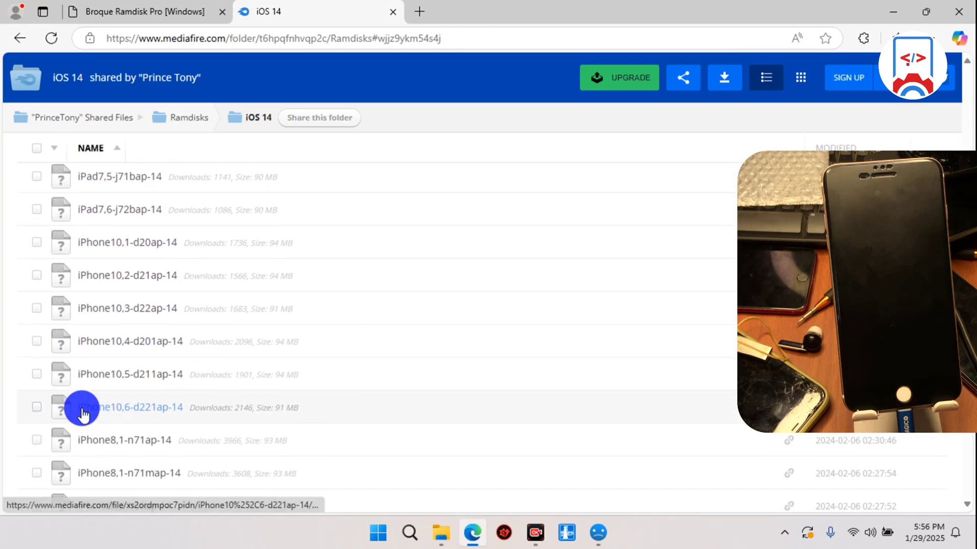
scroll(82, 409, down, 1)
scroll(82, 412, down, 2)
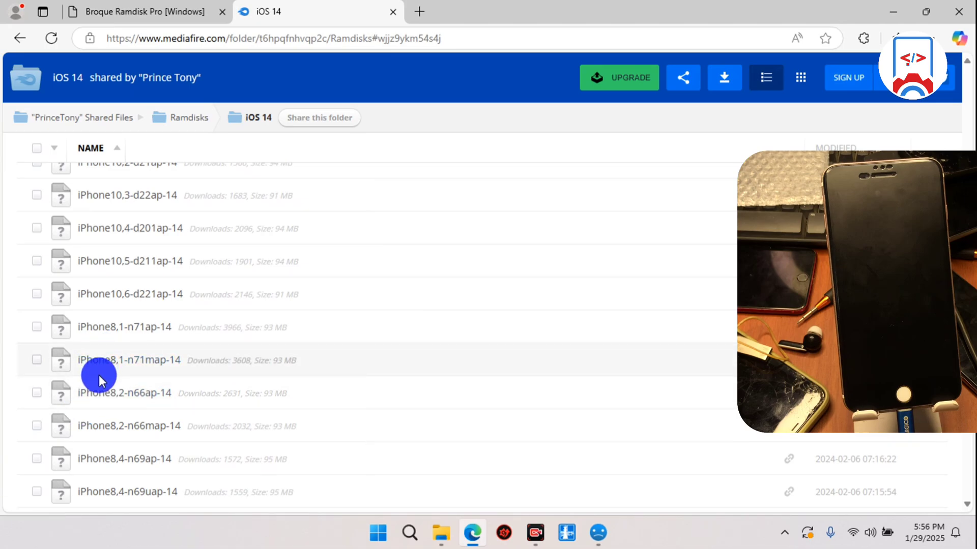
click(891, 14)
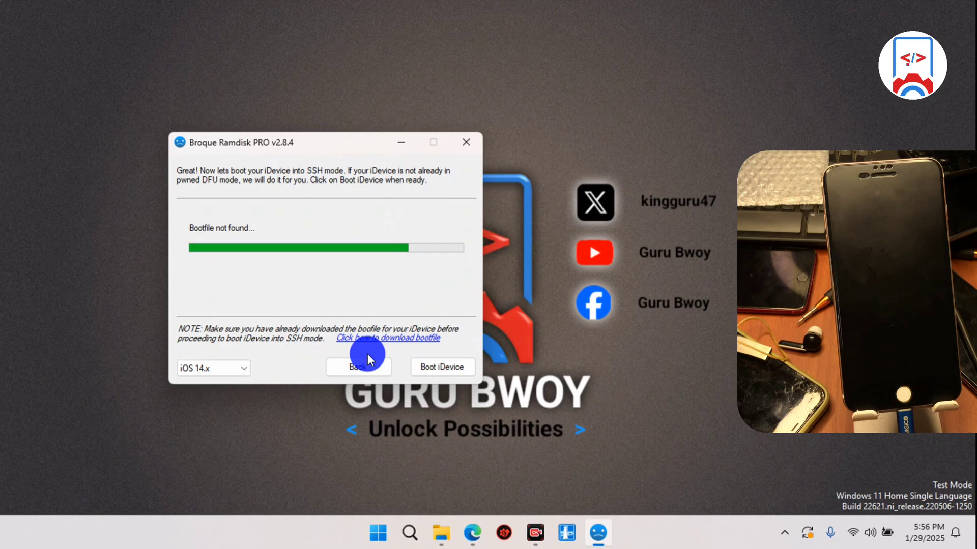
Return from the SSH boot screen to the device information screen
click(367, 365)
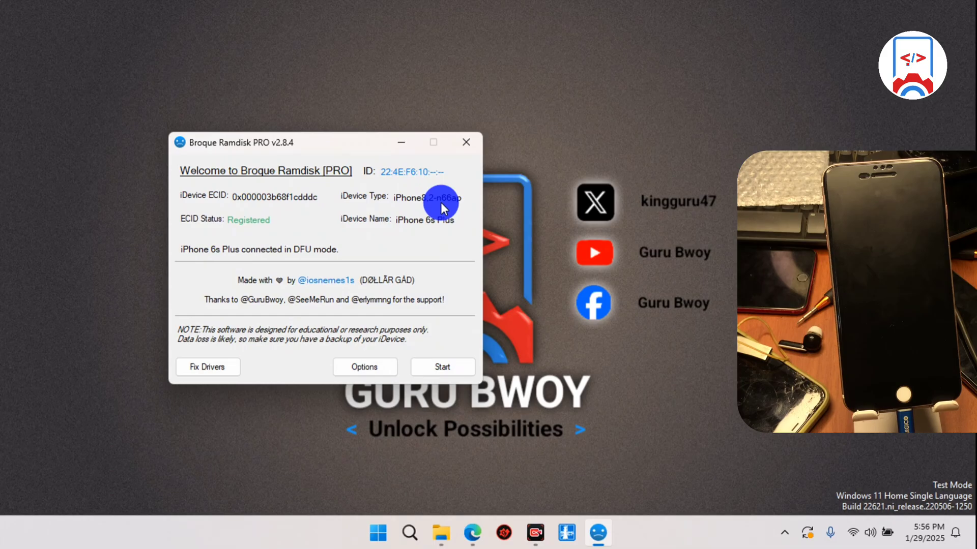
Download the iPhone8,2-n66ap-14 bootfile from MediaFire, close the ad popup and minimize Edge
click(473, 533)
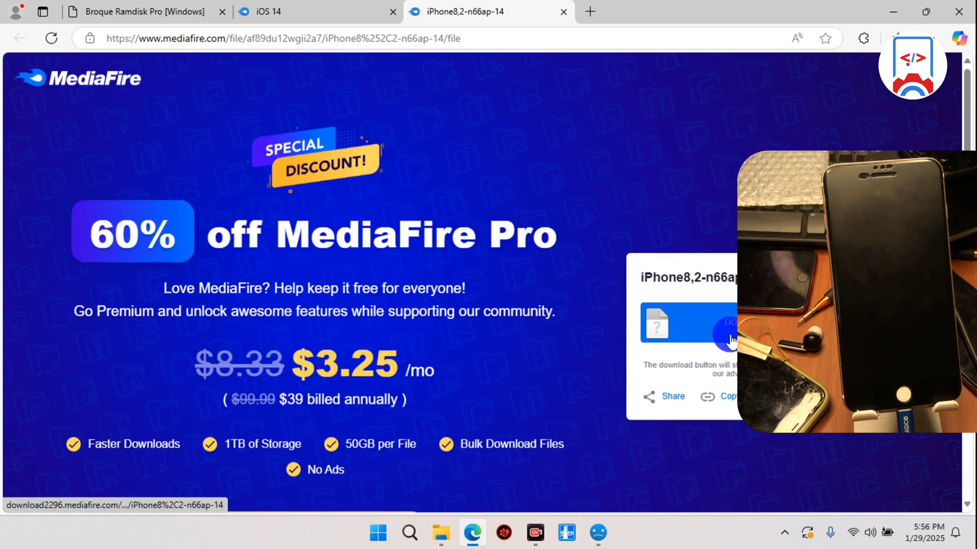
click(727, 332)
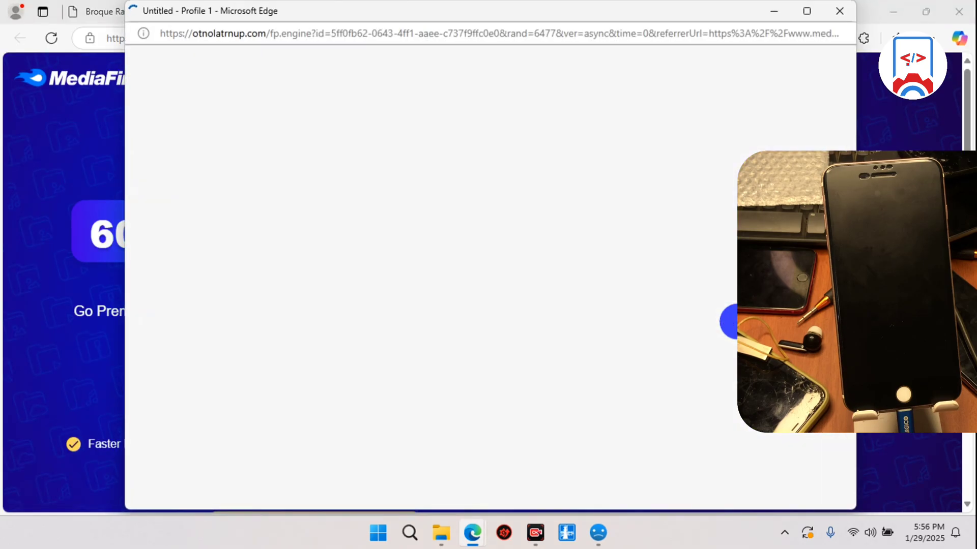
click(839, 11)
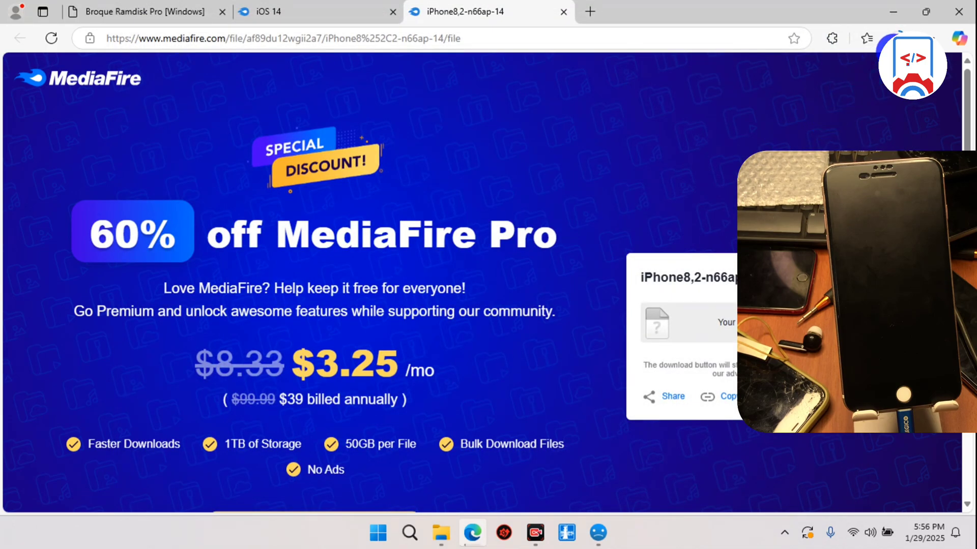
click(896, 10)
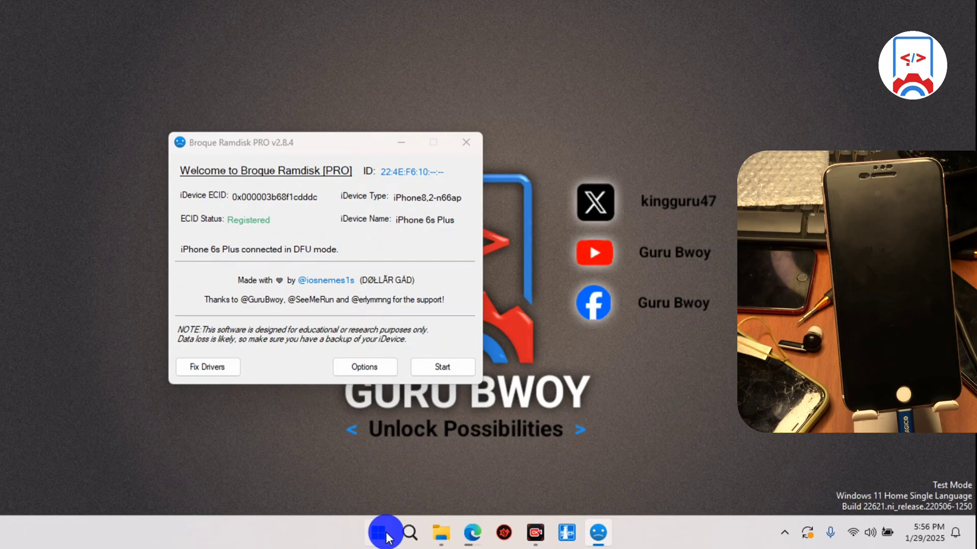
Bring up the Start menu's pinned apps to reach 3uTools
click(378, 532)
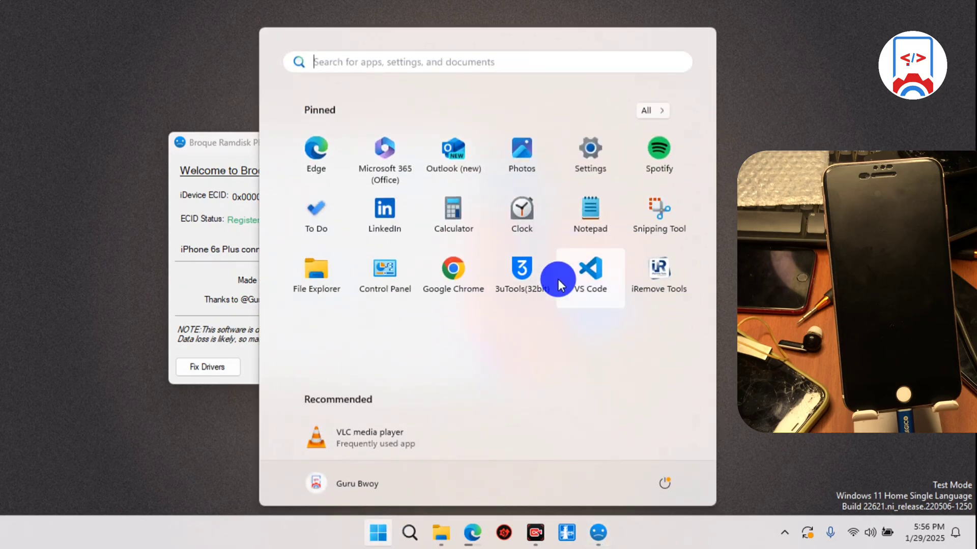
Launch 3uTools, check the iPhone in DFU mode on the Smart Flash page, then exit 3uTools
click(516, 283)
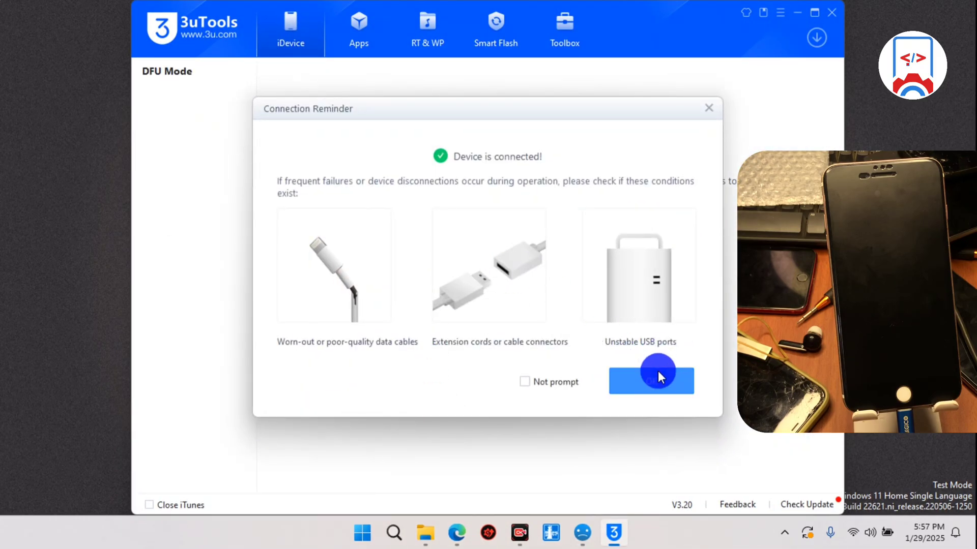
click(654, 383)
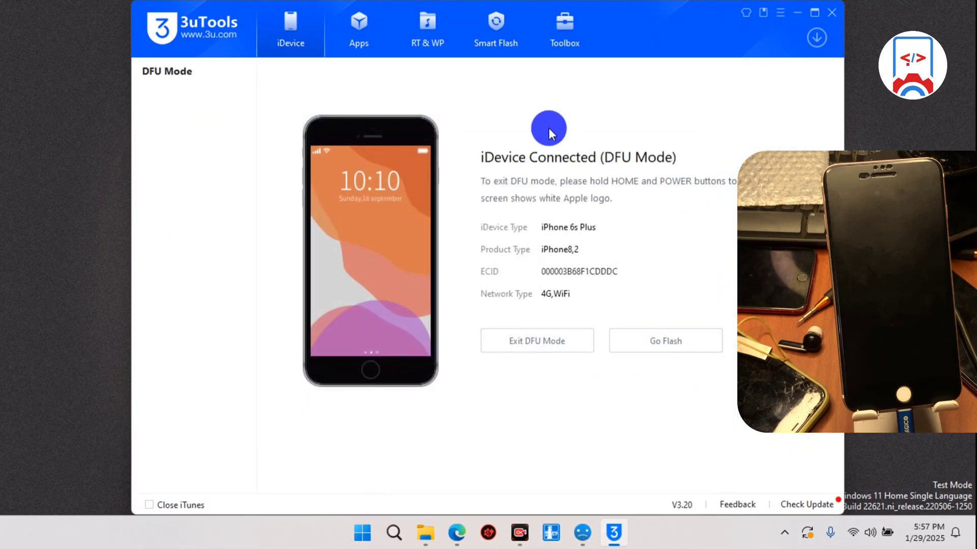
click(502, 28)
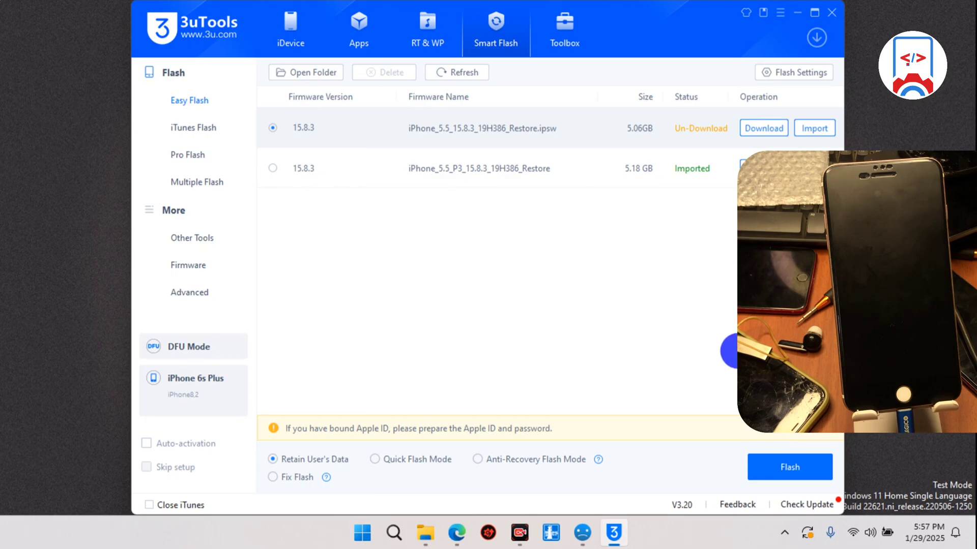
click(779, 13)
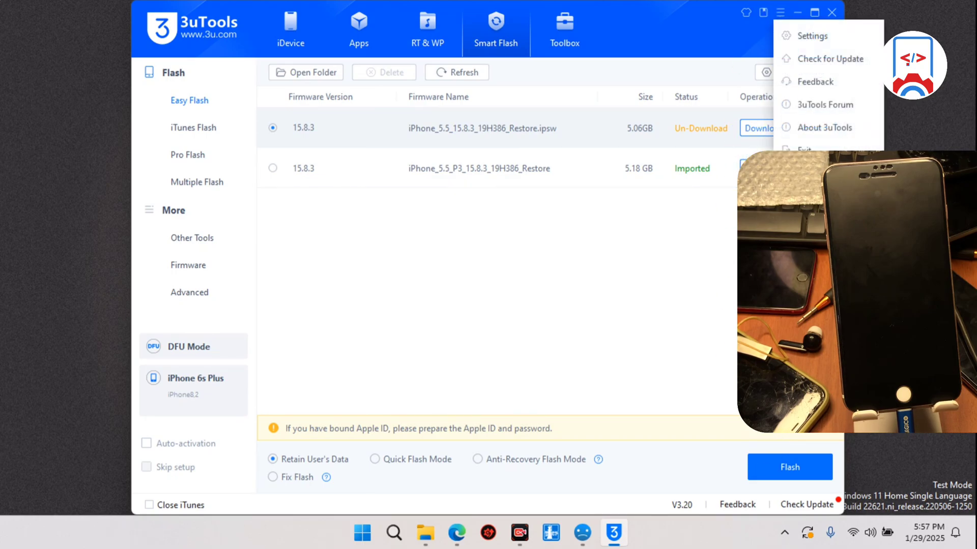
click(805, 150)
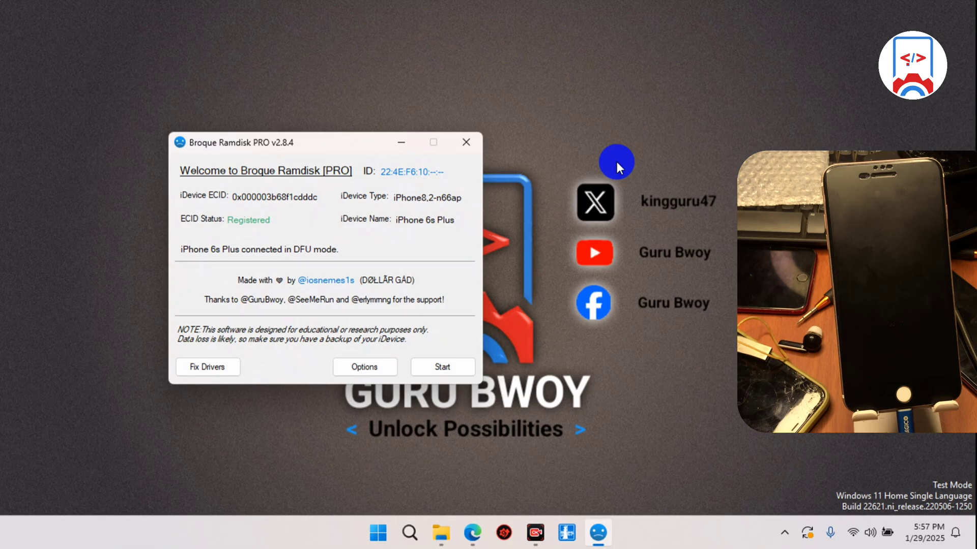
Show Edge's MediaFire iPhone8,2-n66ap-14 page in a smaller window beside Broque Ramdisk PRO
click(472, 533)
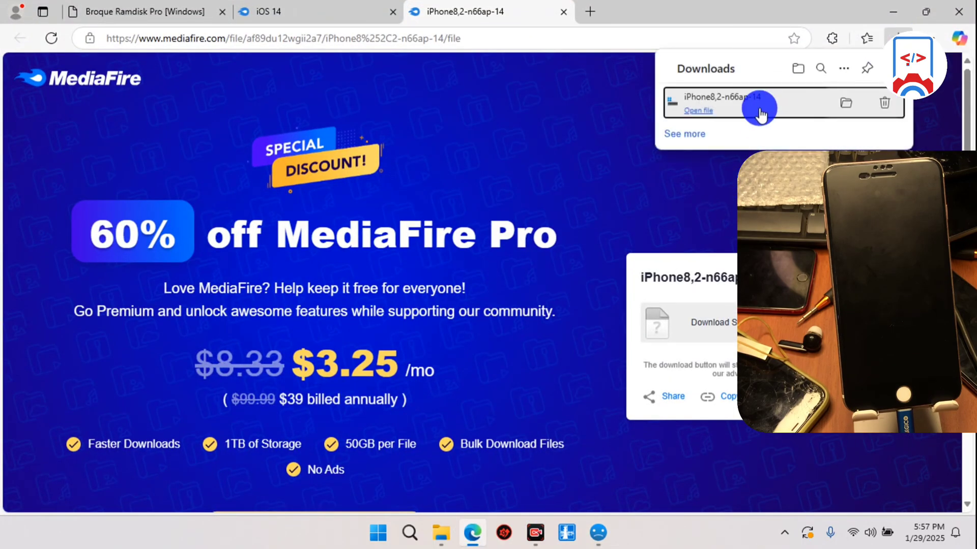
click(925, 12)
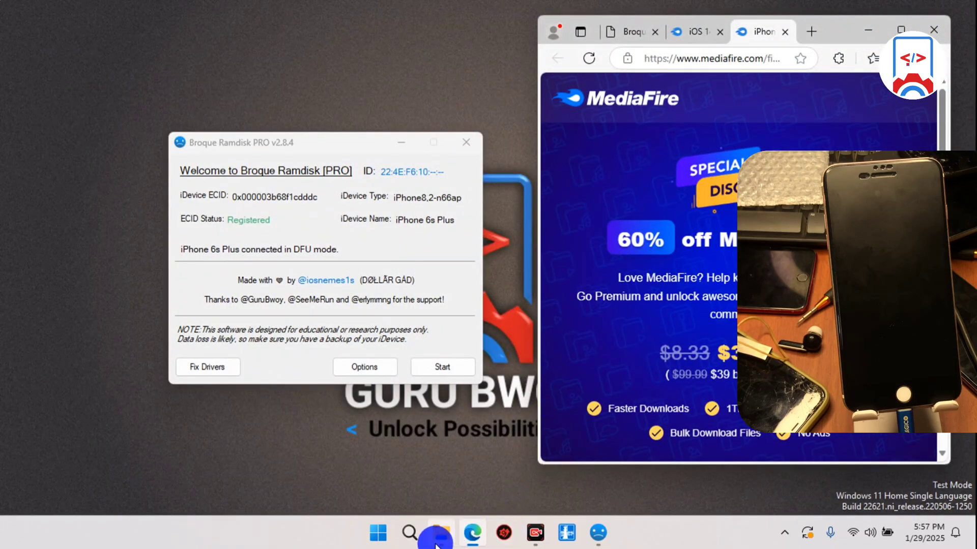
Navigate File Explorer to the Boot folder inside Broque Ramdisk PRO > lib and back to lib
click(441, 532)
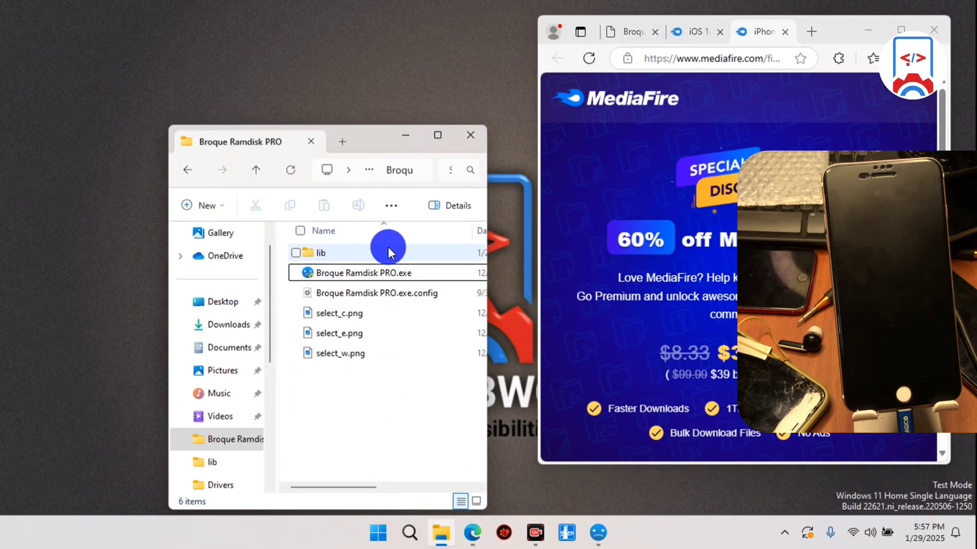
double_click(386, 250)
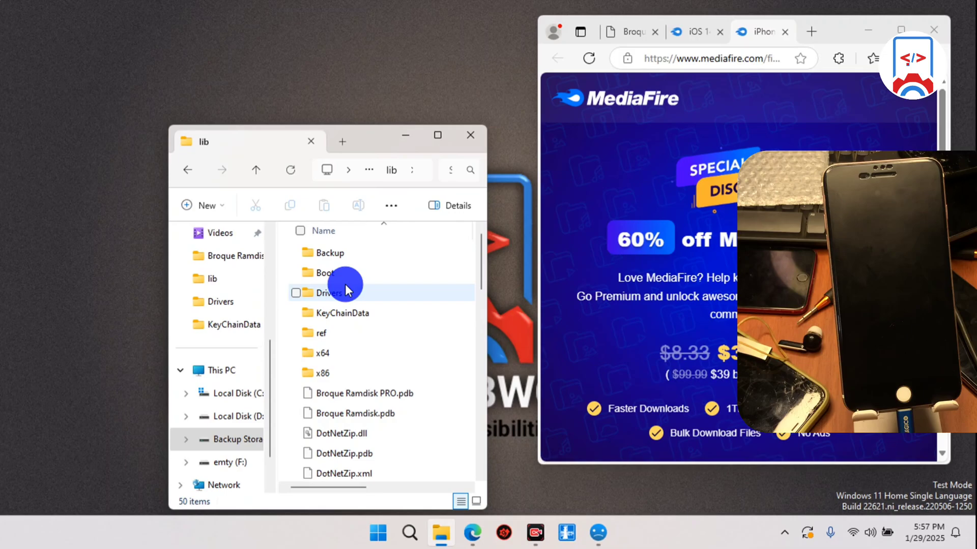
double_click(326, 271)
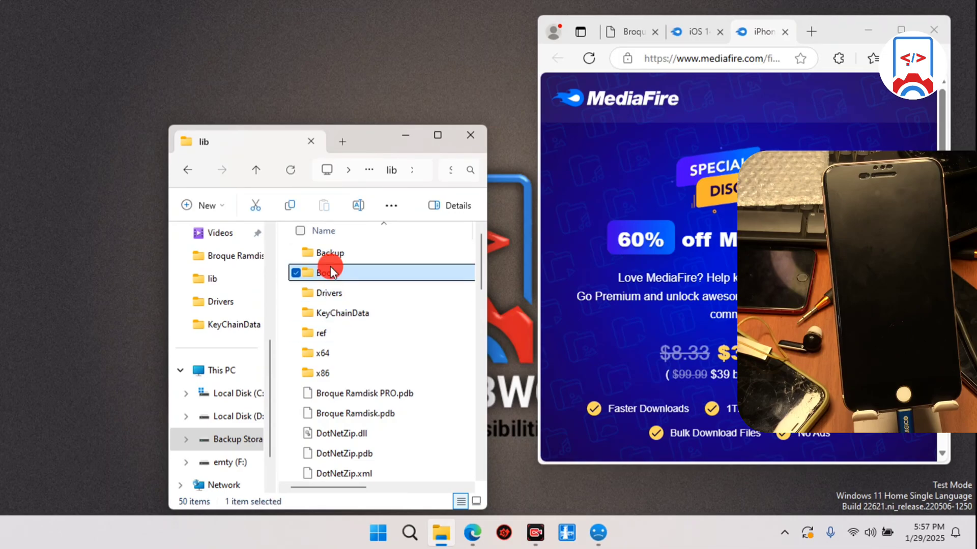
click(192, 177)
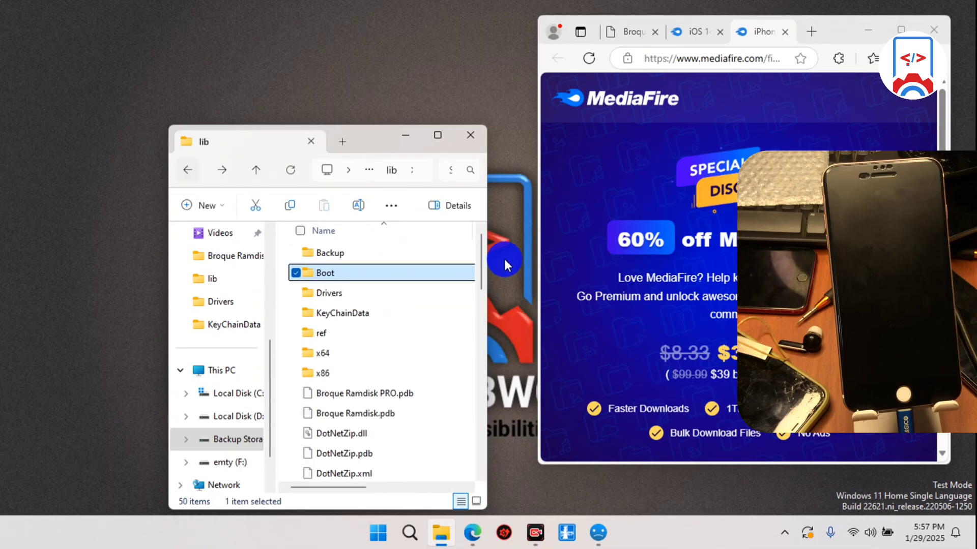
Drag the iPhone8,2-n66ap-14 bootfile from Edge's Downloads flyout onto the Boot folder
click(913, 58)
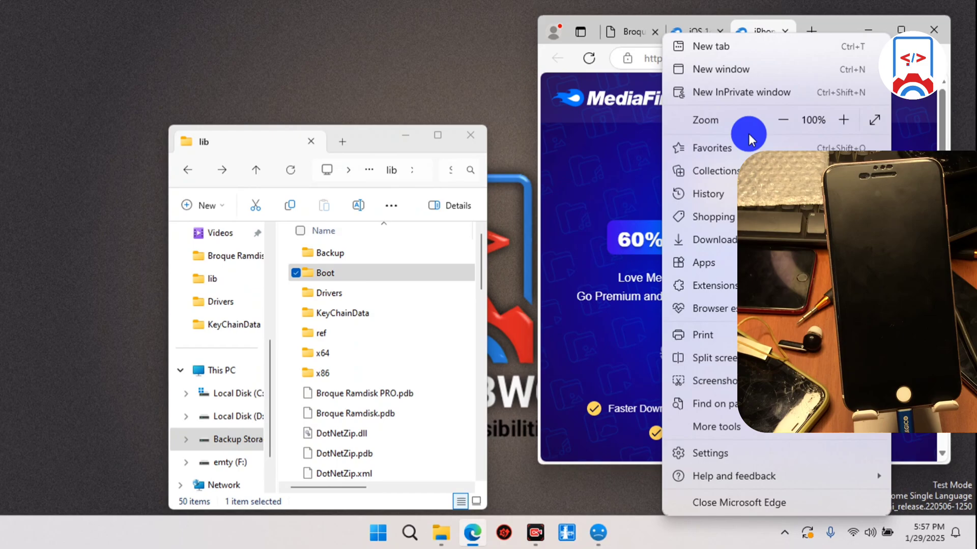
click(719, 240)
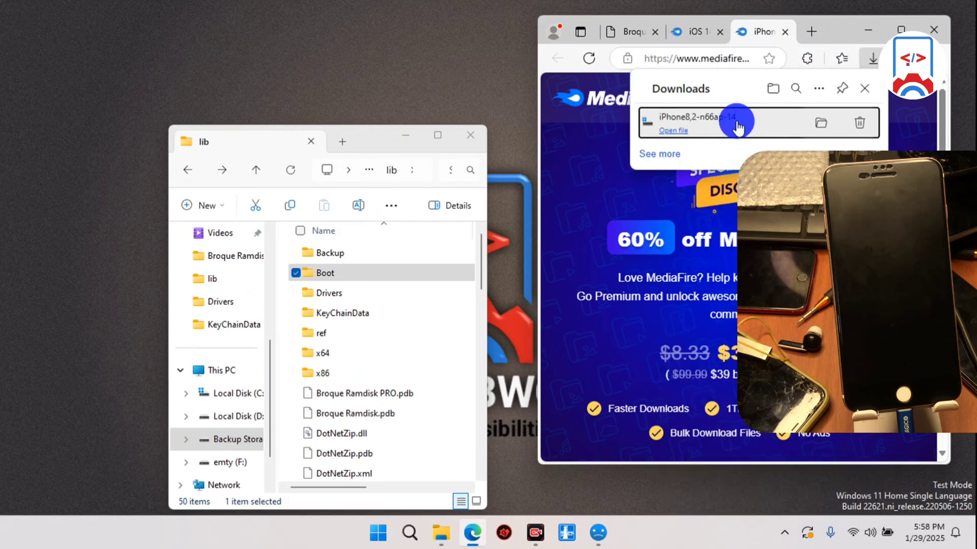
mouse_move(736, 127)
mouse_down()
mouse_move(390, 285)
mouse_move(338, 273)
mouse_up()
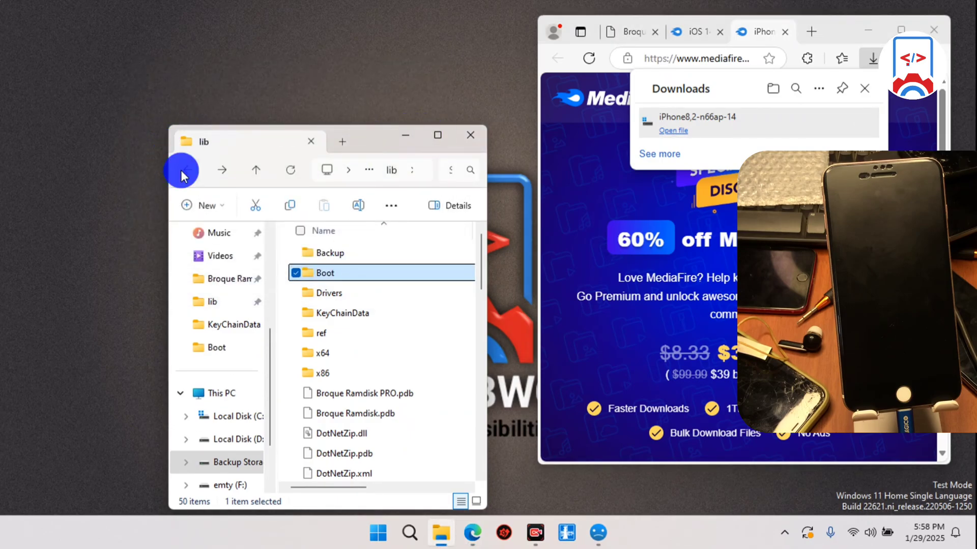
click(188, 170)
Clear Explorer and Edge out of the way and start the SSH boot step
click(406, 136)
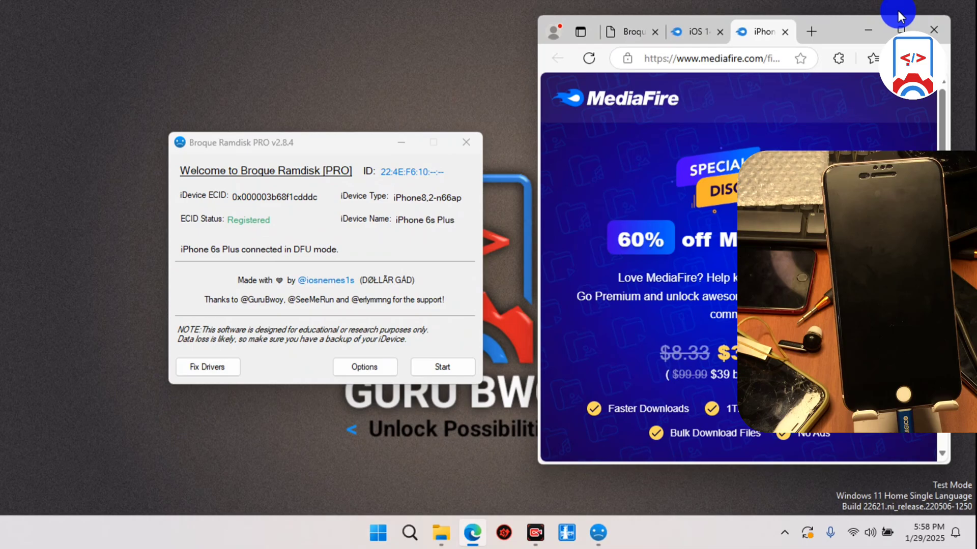
click(871, 29)
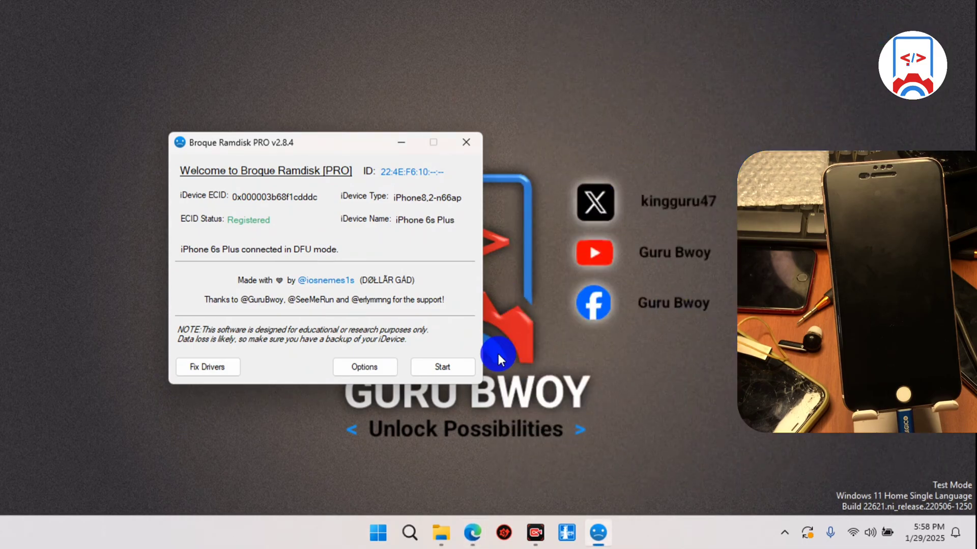
click(438, 368)
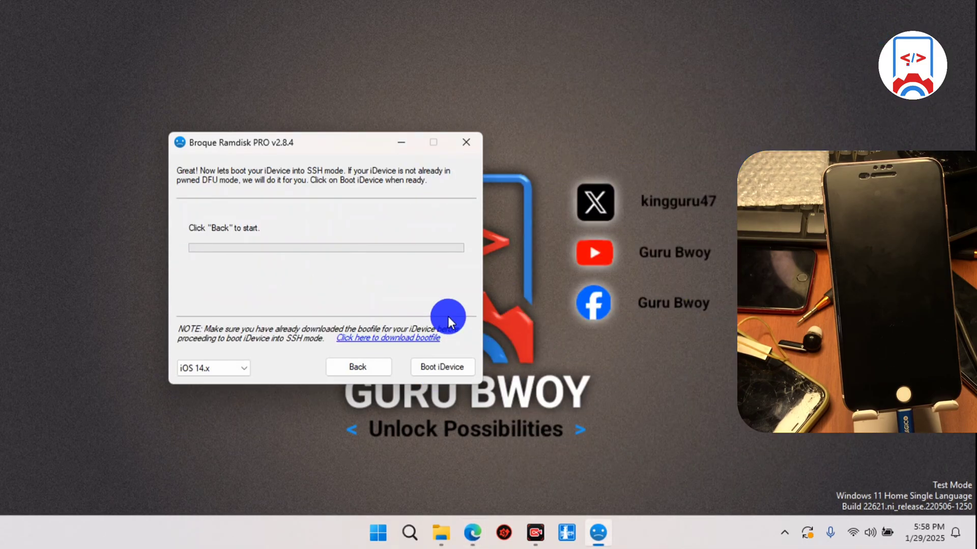
Boot the iPhone 6s Plus into SSH mode and acknowledge the SUCCESS dialog
click(424, 374)
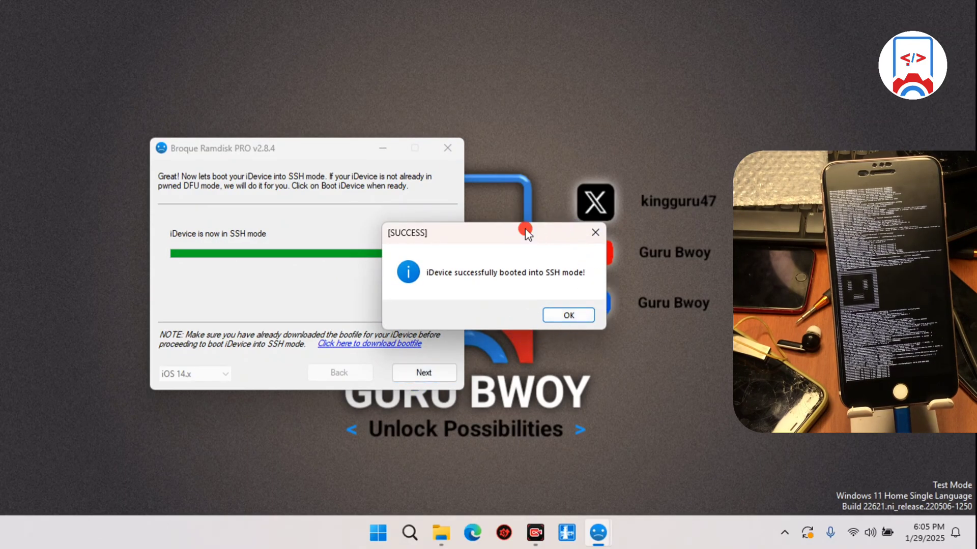
drag(525, 233, 348, 219)
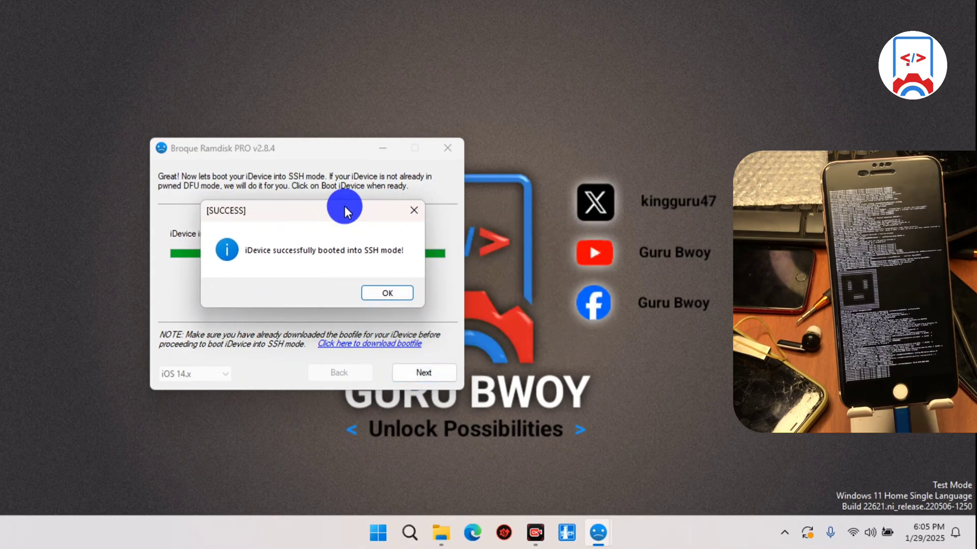
click(403, 303)
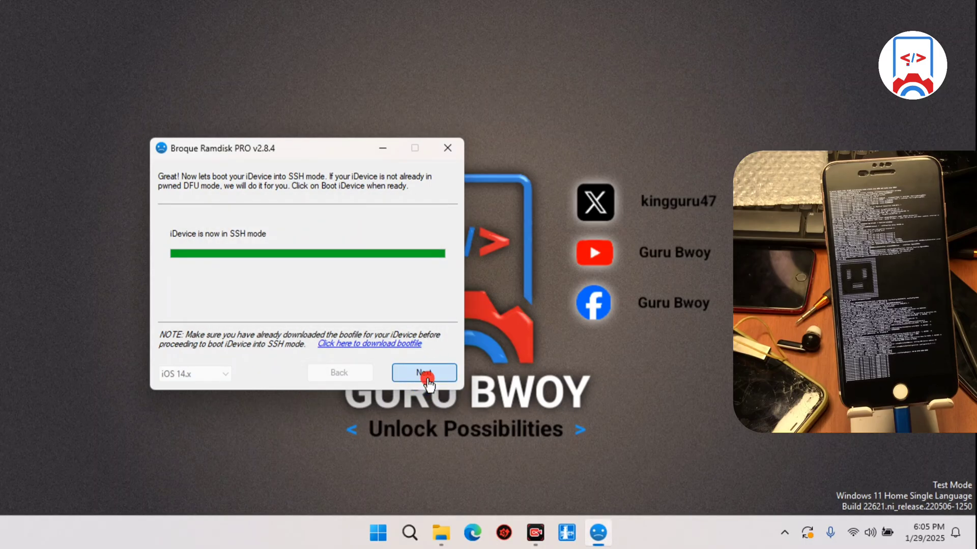
Advance to the backup step and save the iPhone's activation files, confirming the INFO popup
click(425, 374)
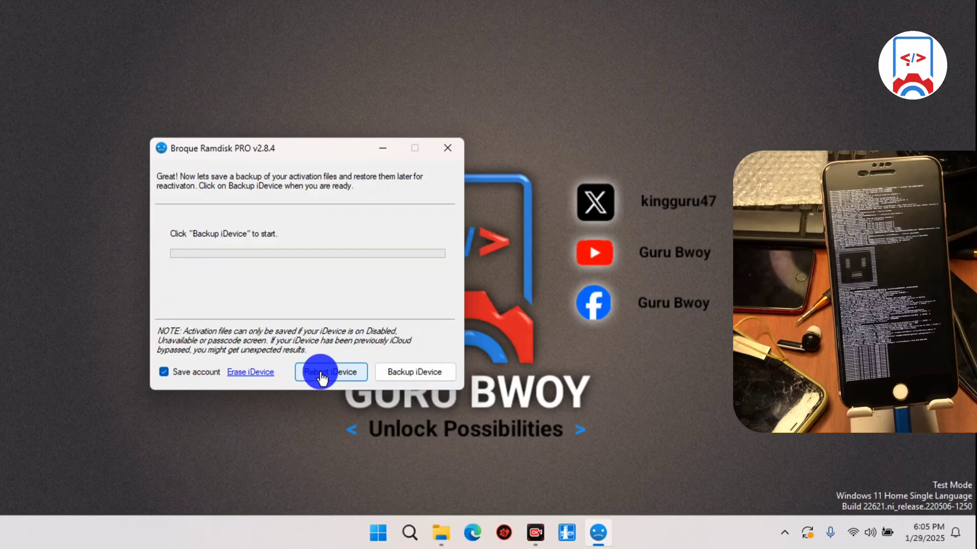
click(413, 372)
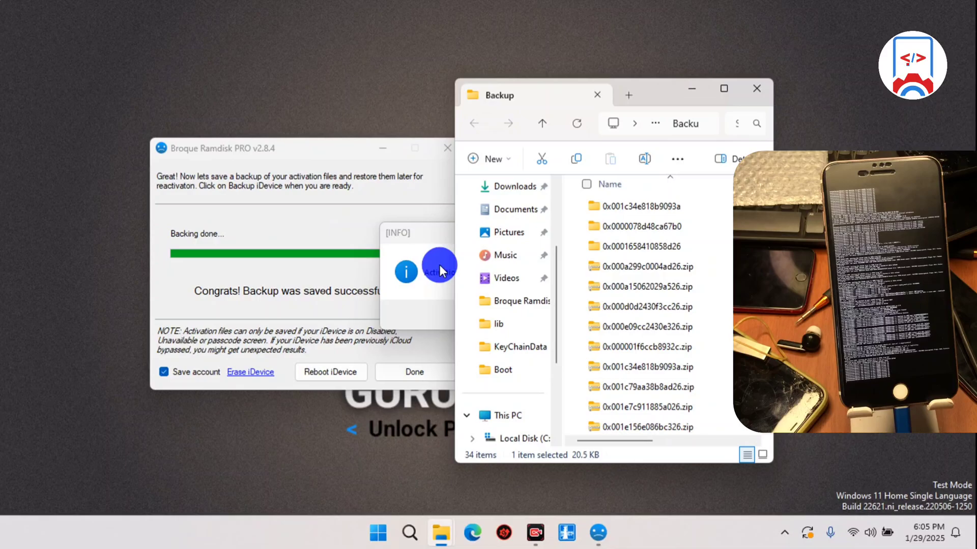
click(563, 316)
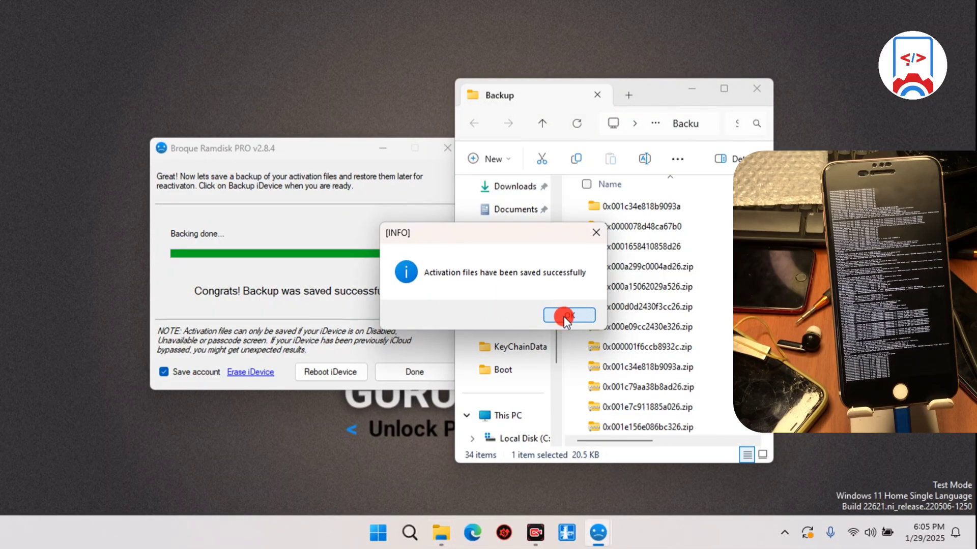
Move the Backup folder window showing the zip aside and close it
mouse_move(655, 96)
mouse_down()
mouse_move(394, 81)
mouse_move(388, 98)
mouse_up()
scroll(399, 308, down, 1)
scroll(397, 308, down, 1)
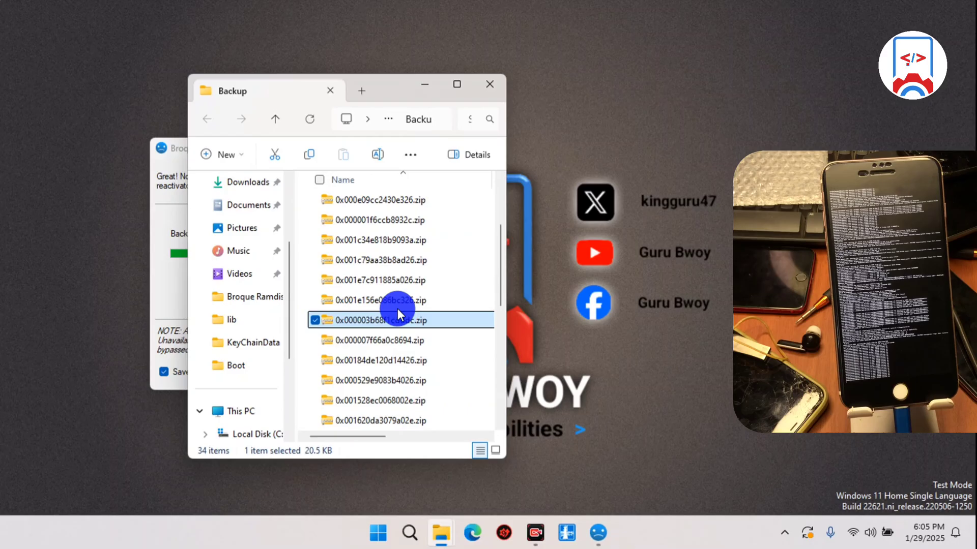
click(475, 84)
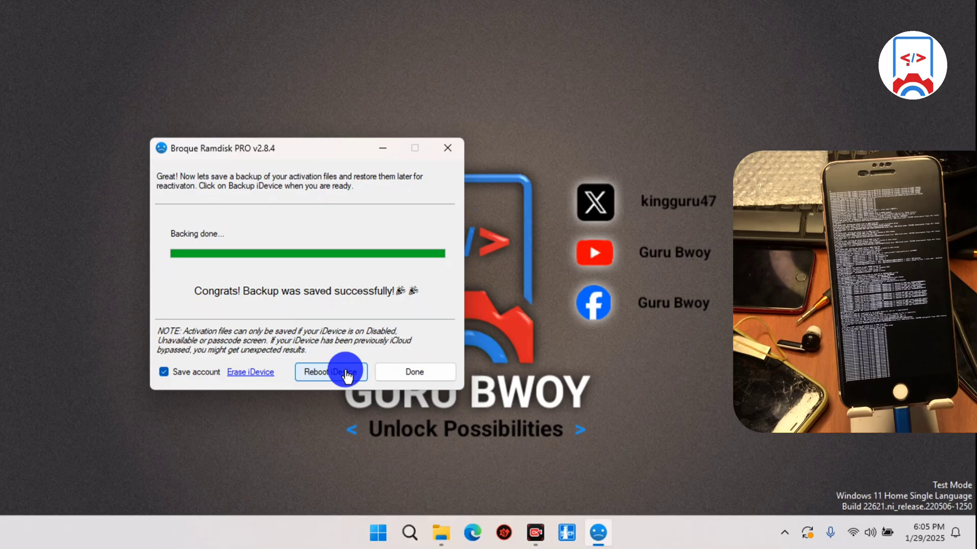
Reboot the iPhone from Broque Ramdisk PRO and acknowledge the reboot INFO popup
click(345, 373)
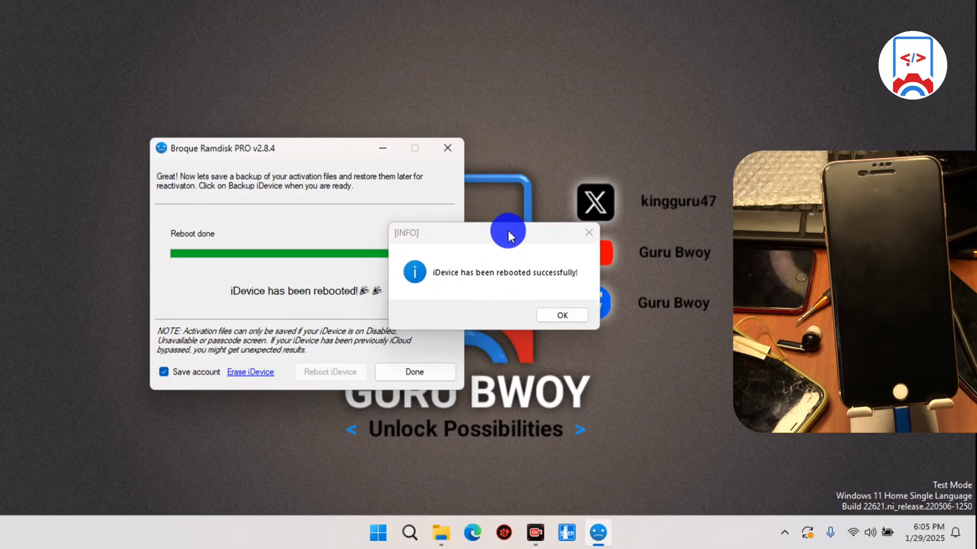
drag(508, 231, 325, 222)
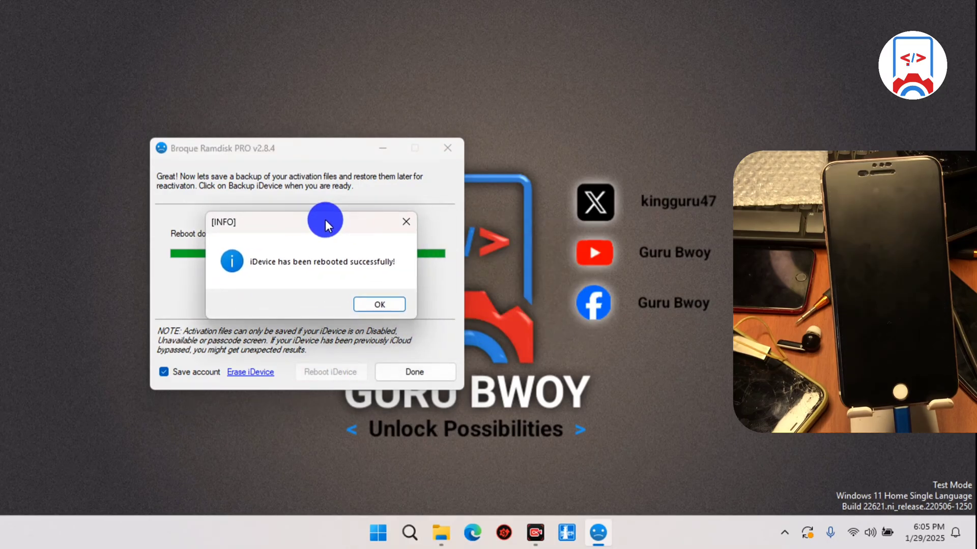
click(381, 303)
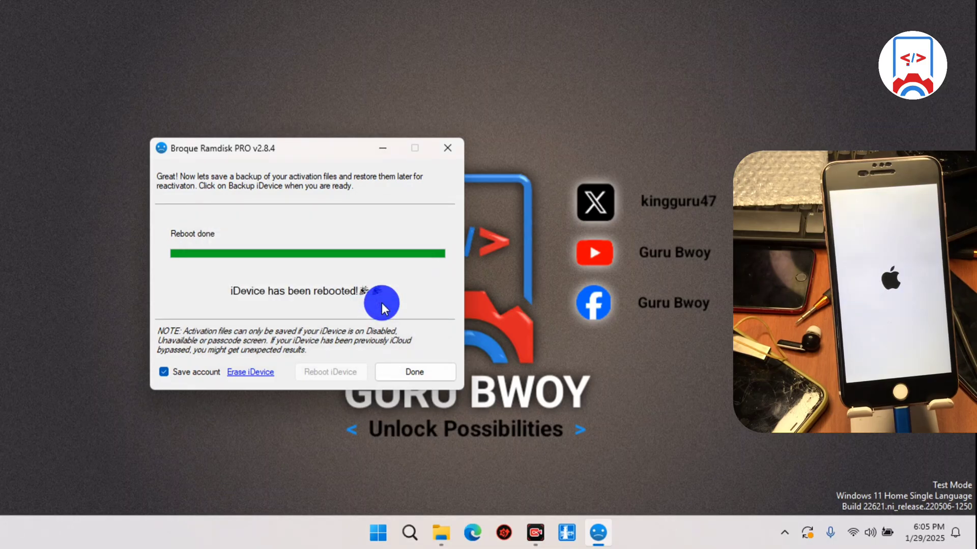